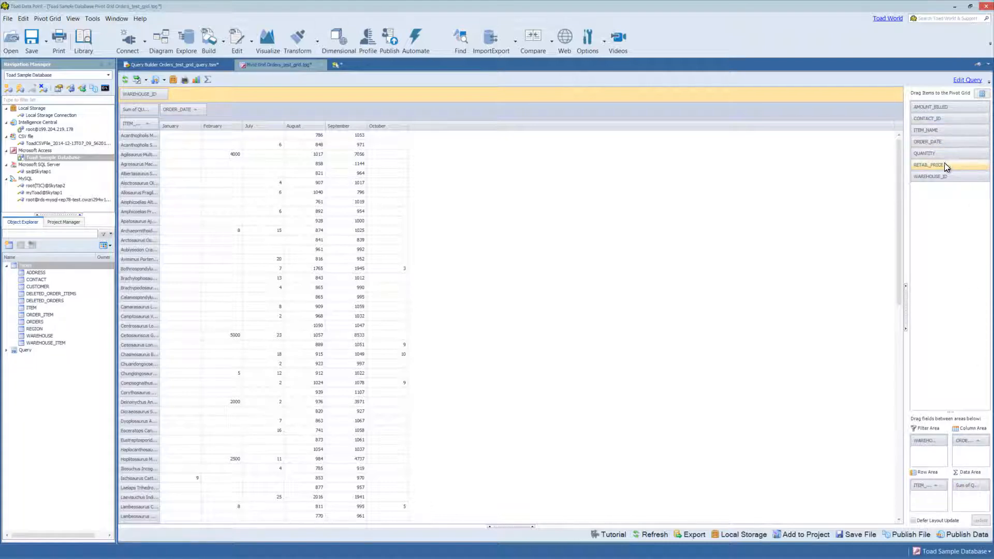
Add QUANTITY a second time to the pivot grid's data area and open the new field's value field settings.
left_click_drag(948, 164, 972, 498)
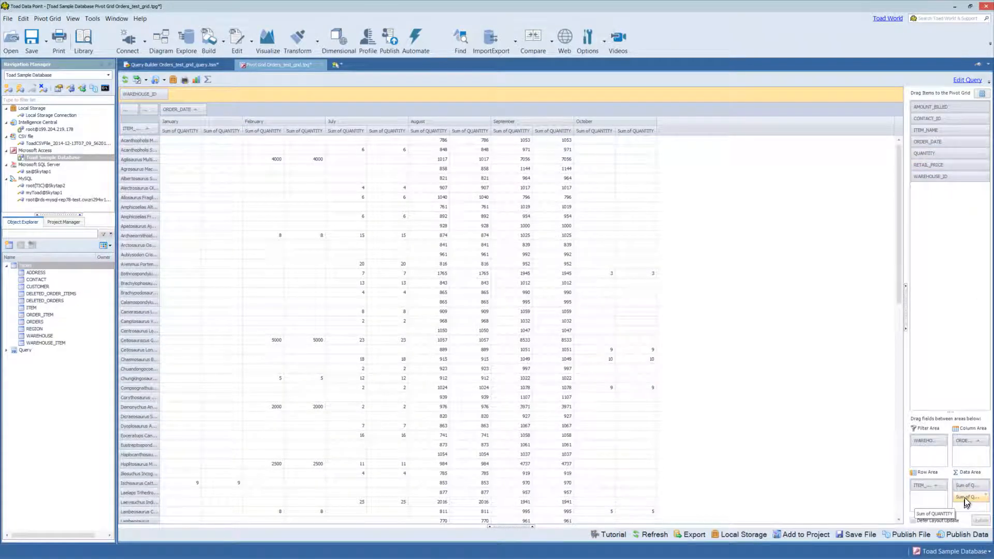
right_click(964, 499)
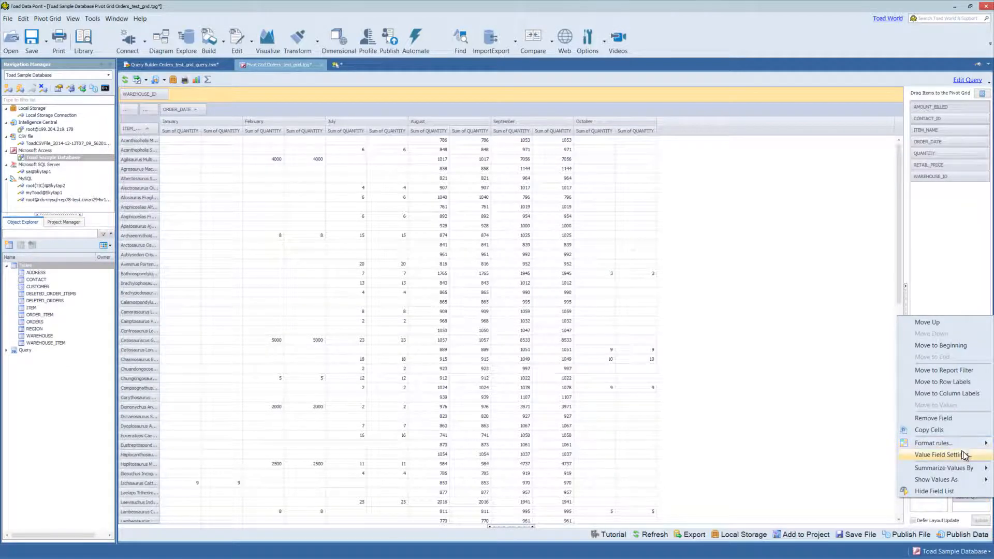
left_click(979, 464)
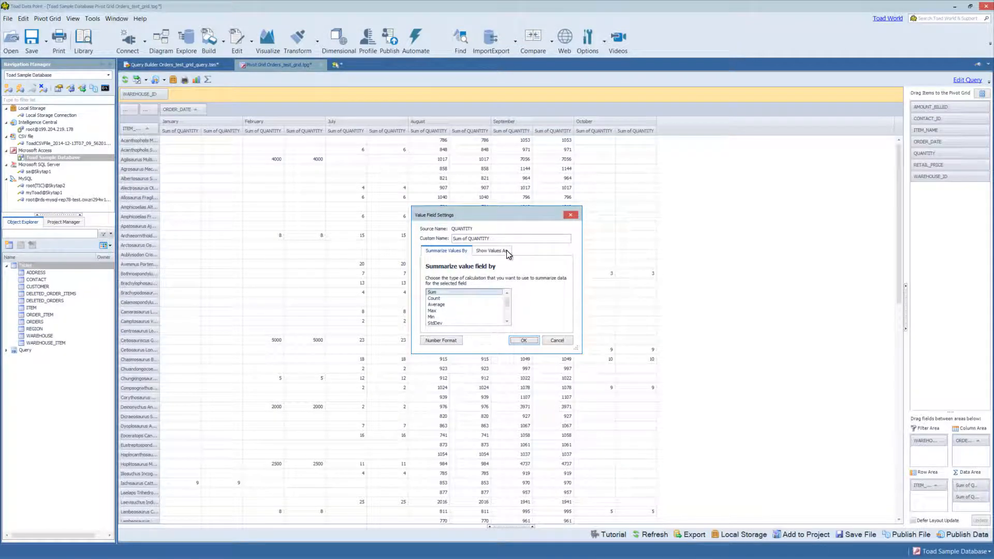
Review the available display types for showing the values and the number format categories for the second QUANTITY field.
left_click(508, 253)
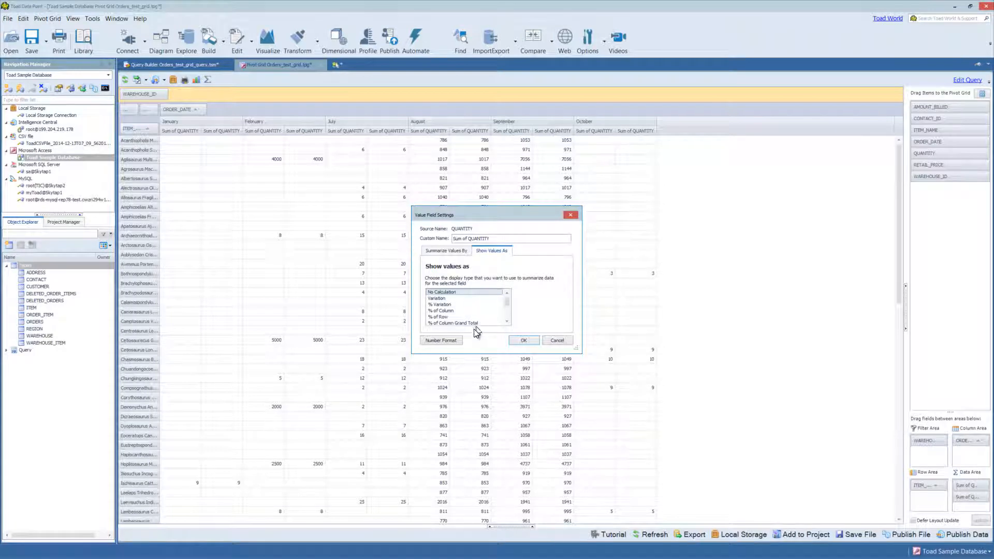
left_click(445, 340)
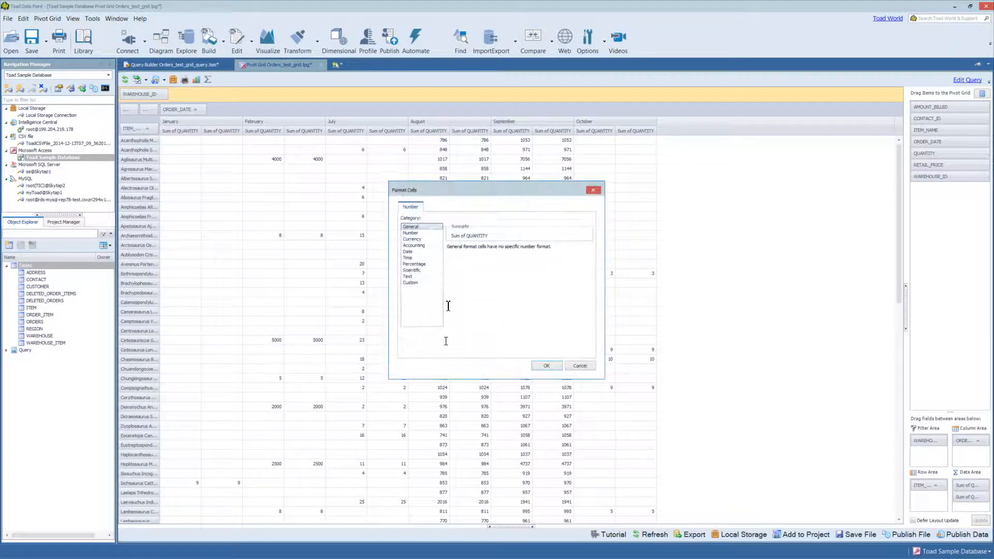
left_click(556, 366)
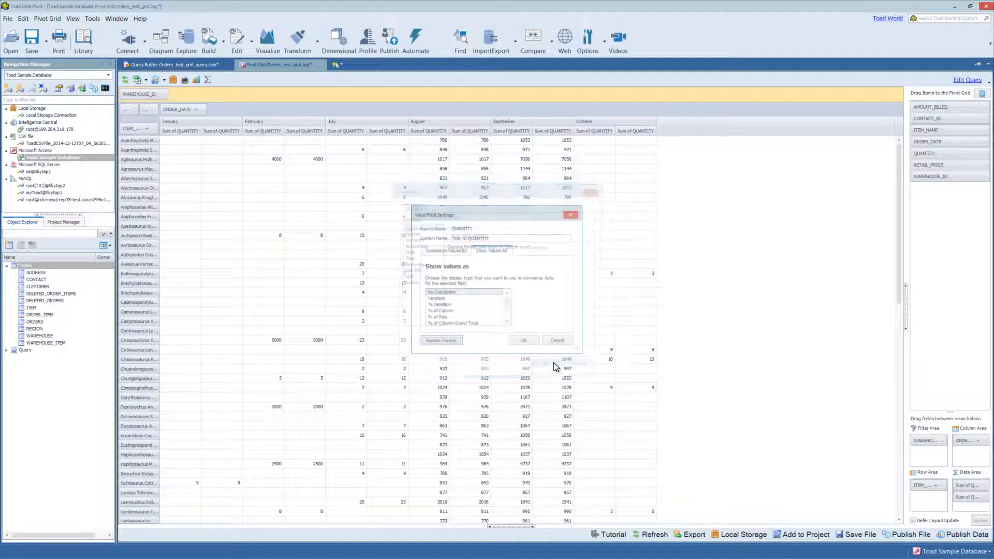
Summarize the second QUANTITY field by Average and set its custom name to QUANTITY1.
left_click(459, 251)
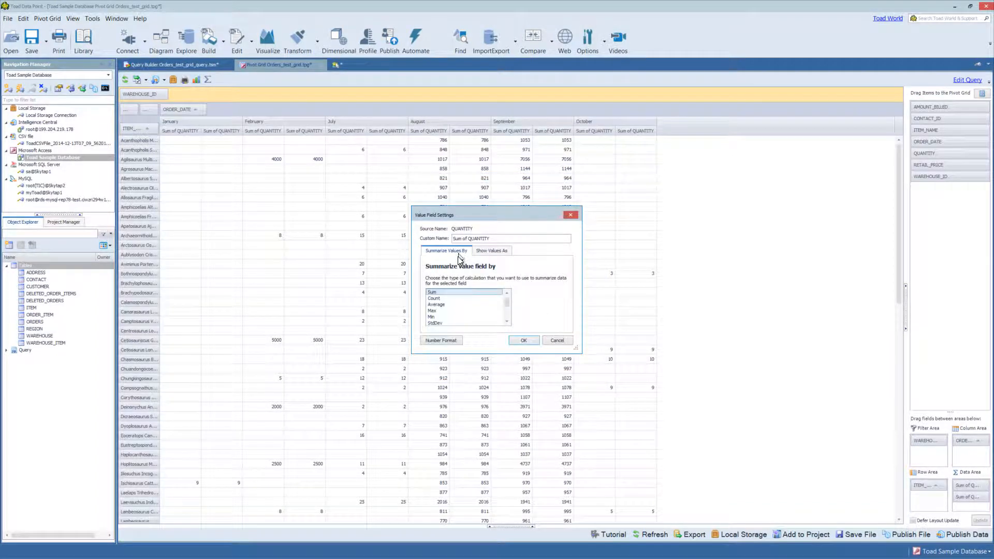
left_click(438, 305)
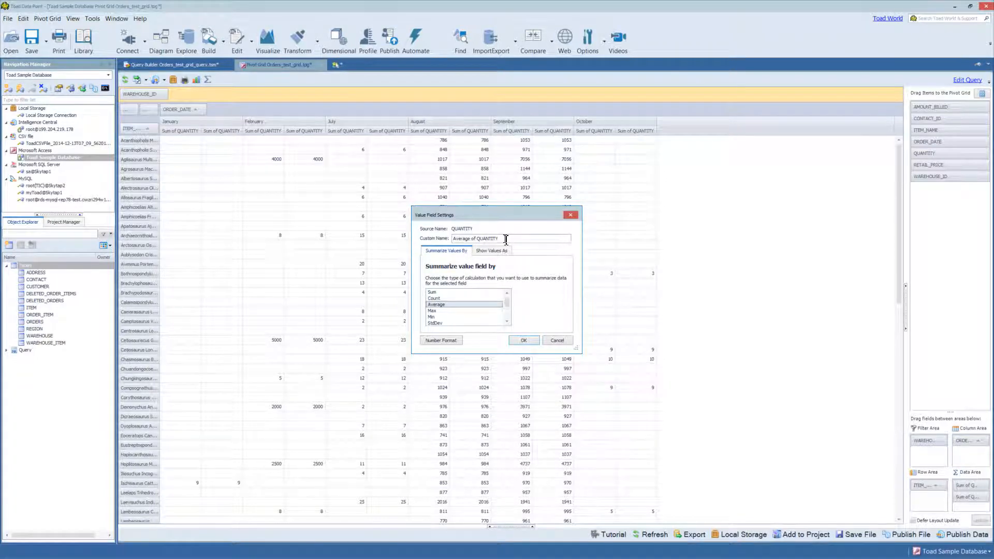
left_click(473, 239)
key("Delete")
key("Delete")
key("Delete")
key("Delete")
key("Delete")
key("BackSpace")
key("BackSpace")
key("BackSpace")
key("BackSpace")
key("BackSpace")
key("BackSpace")
type("(")
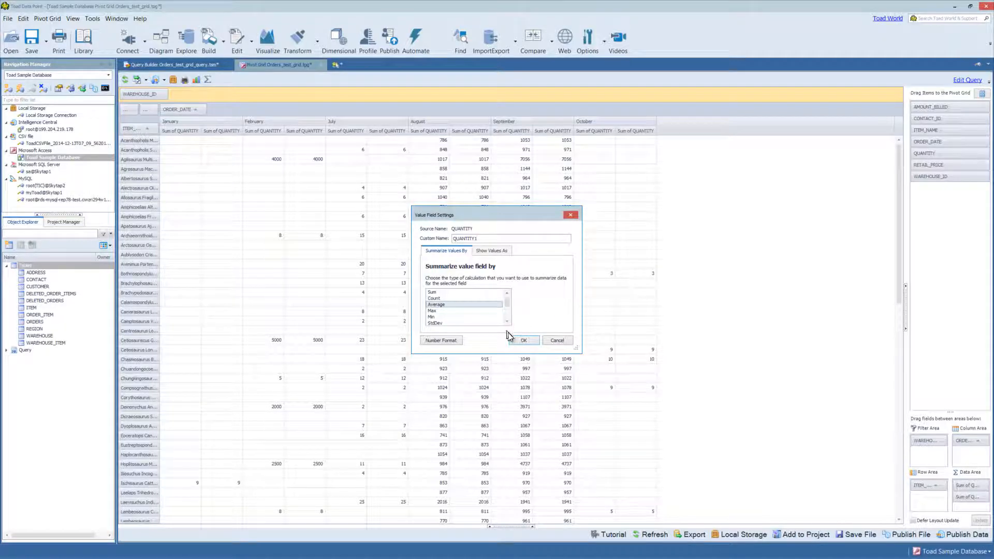
left_click(524, 342)
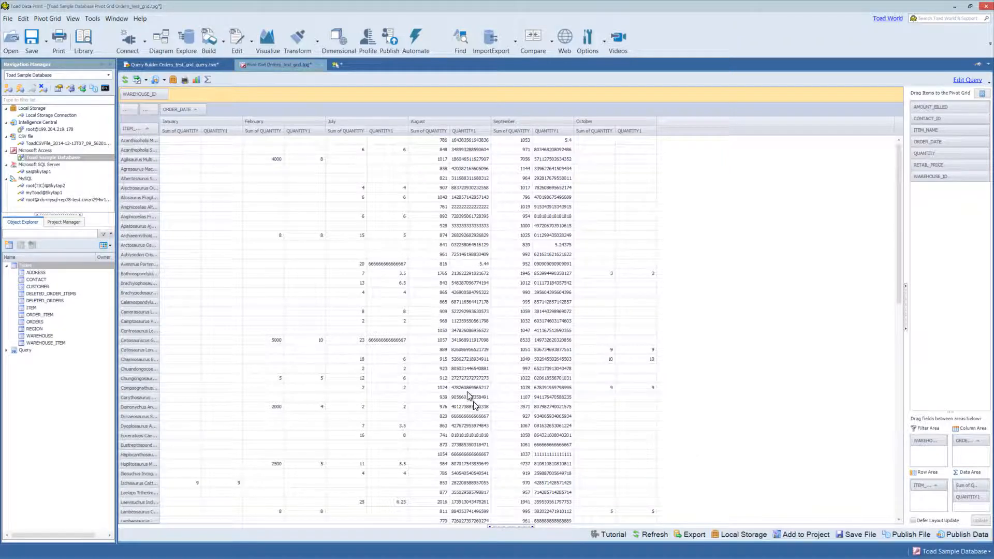
Add a Top 10 % format rule to the QUANTITY1 values, set to the top 15 % with Red Fill.
right_click(473, 230)
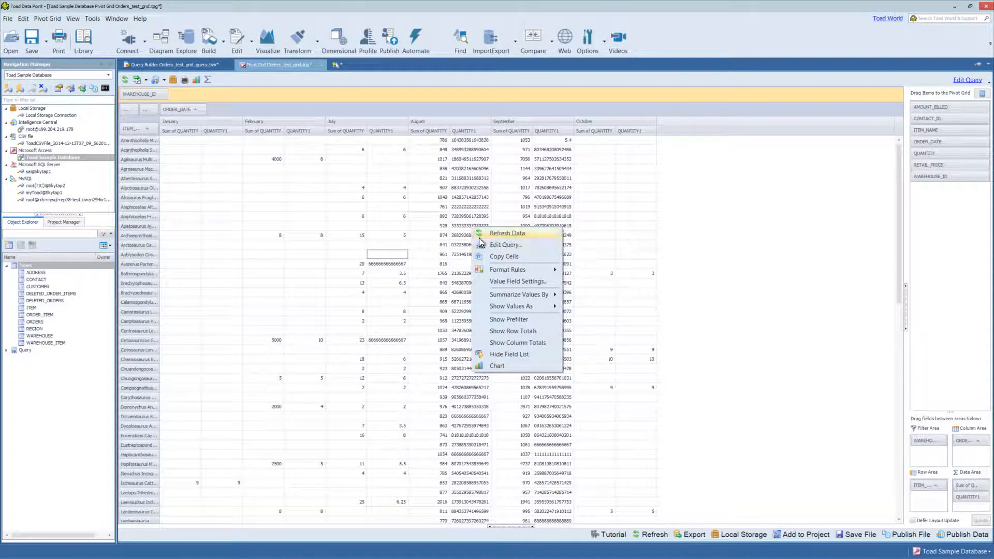
mouse_move(533, 298)
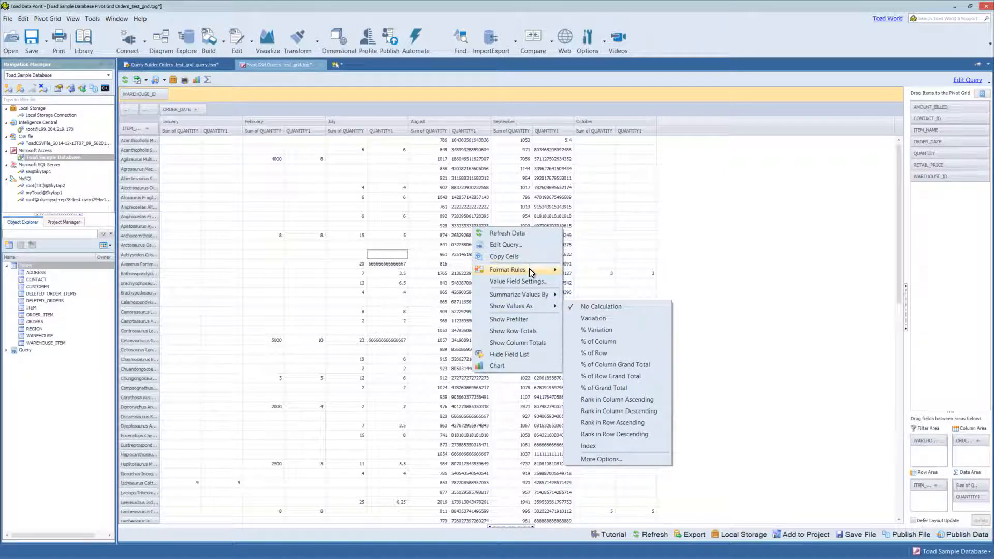
mouse_move(530, 269)
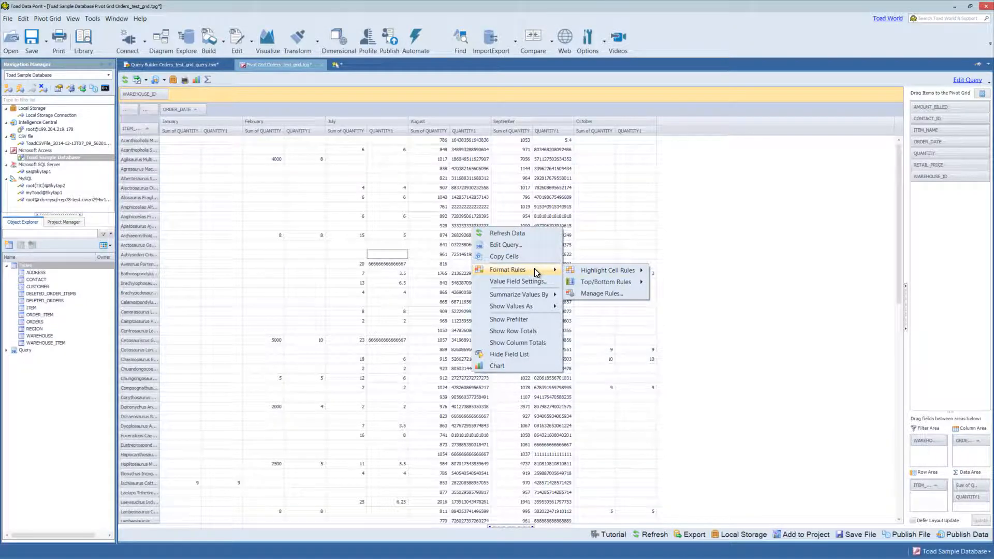
mouse_move(612, 272)
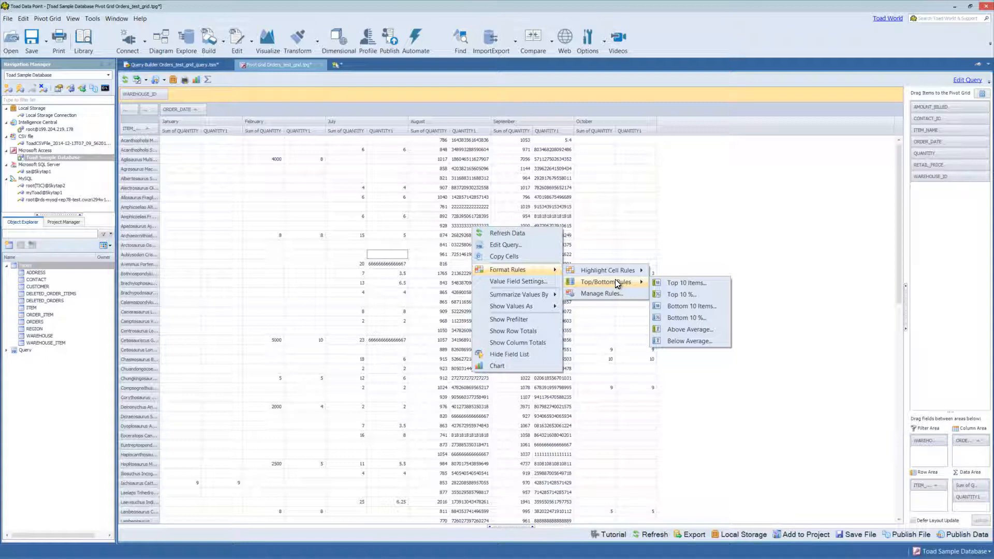
left_click(686, 293)
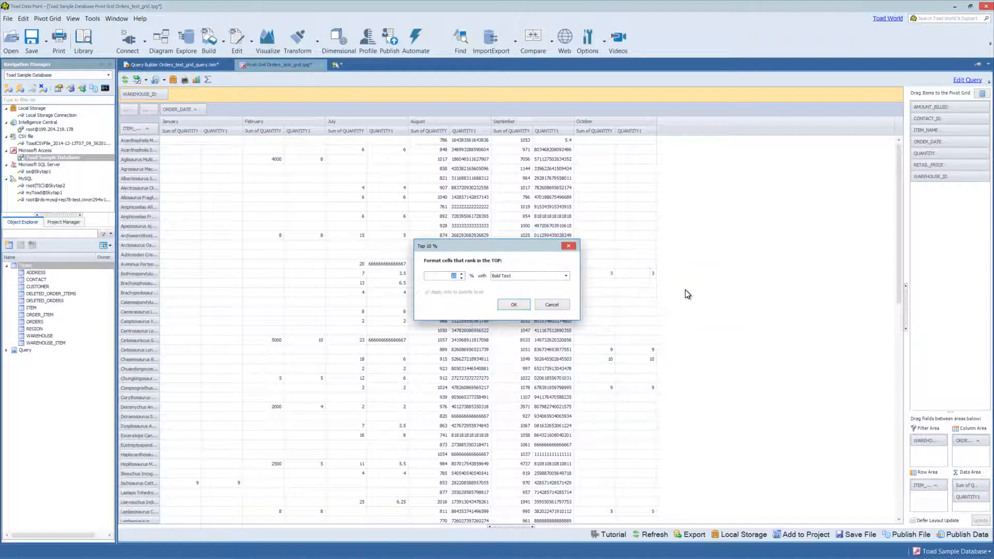
left_click(566, 276)
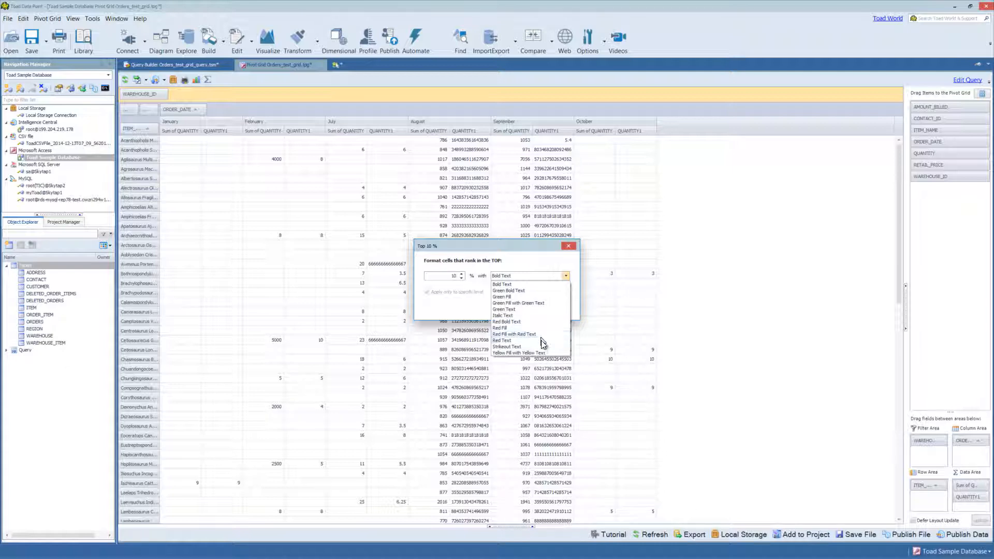
left_click(527, 328)
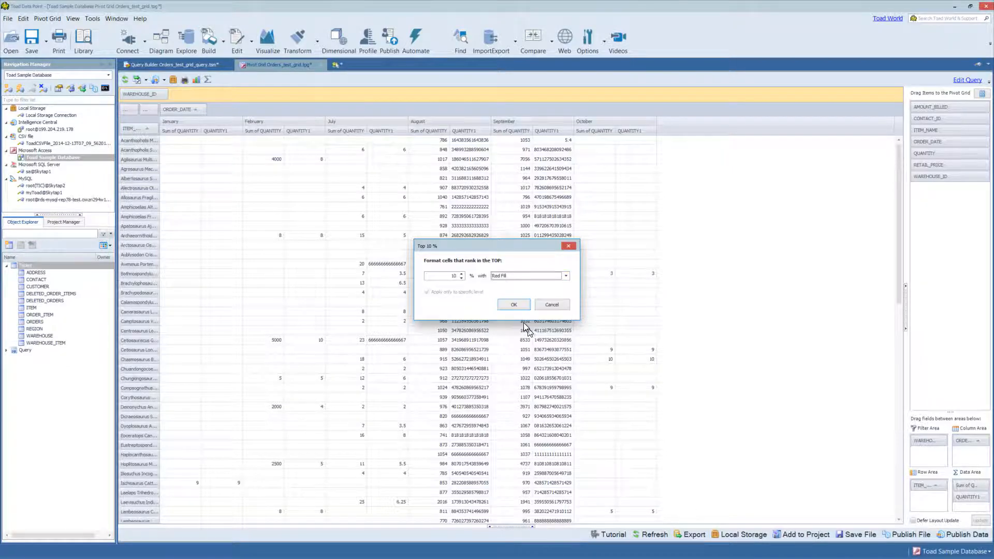
left_click(462, 273)
left_click(462, 274)
left_click(462, 273)
left_click(462, 274)
left_click(462, 274)
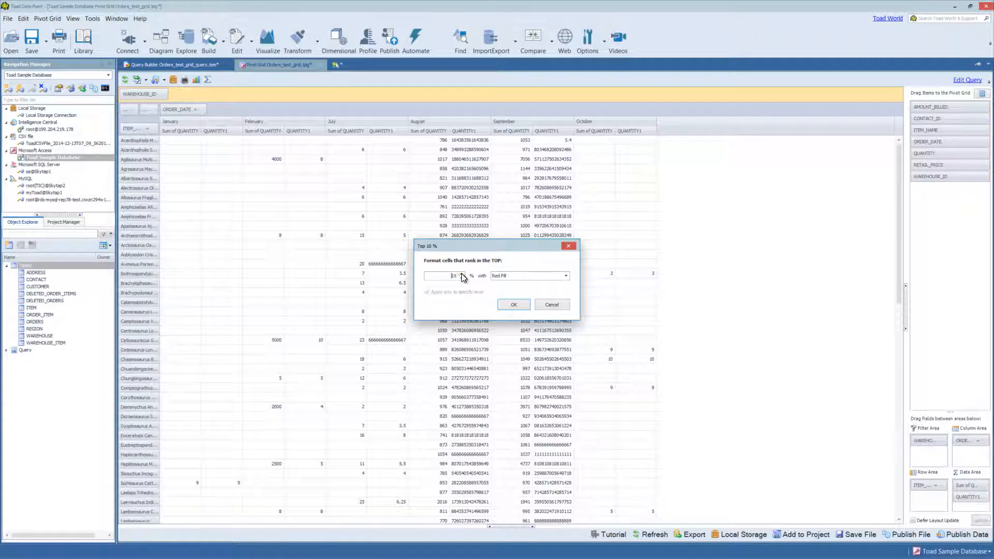
left_click(518, 305)
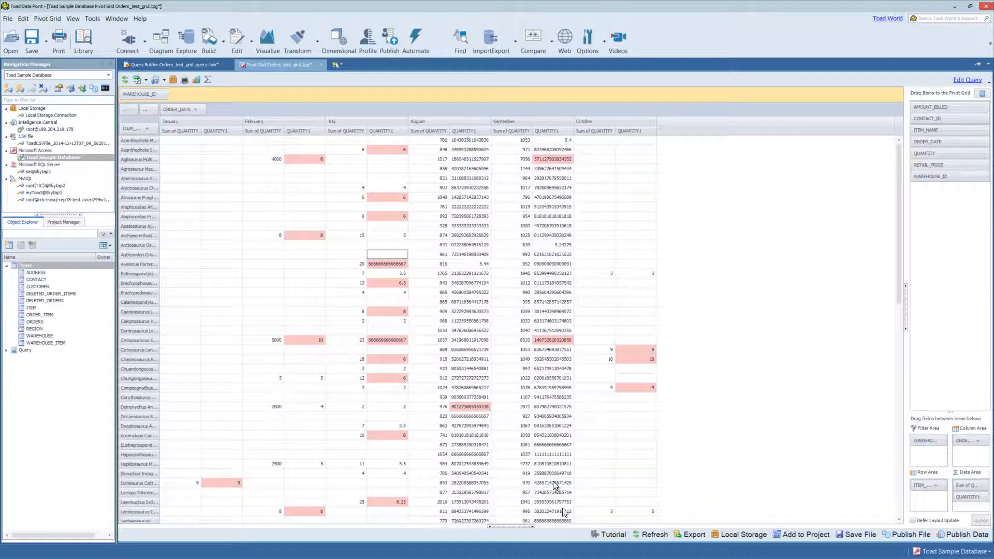
Clear the format rules from all measures in the pivot grid.
right_click(480, 304)
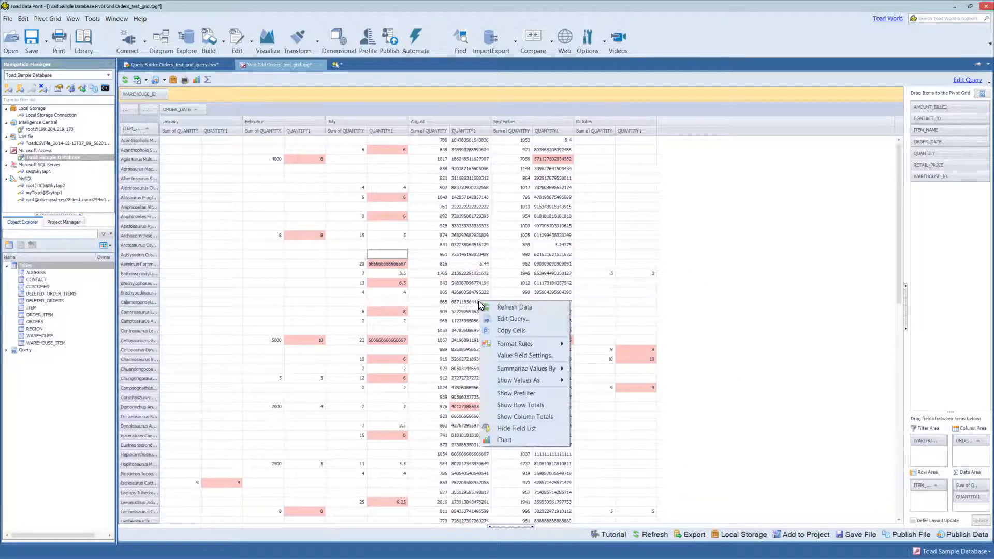
mouse_move(554, 345)
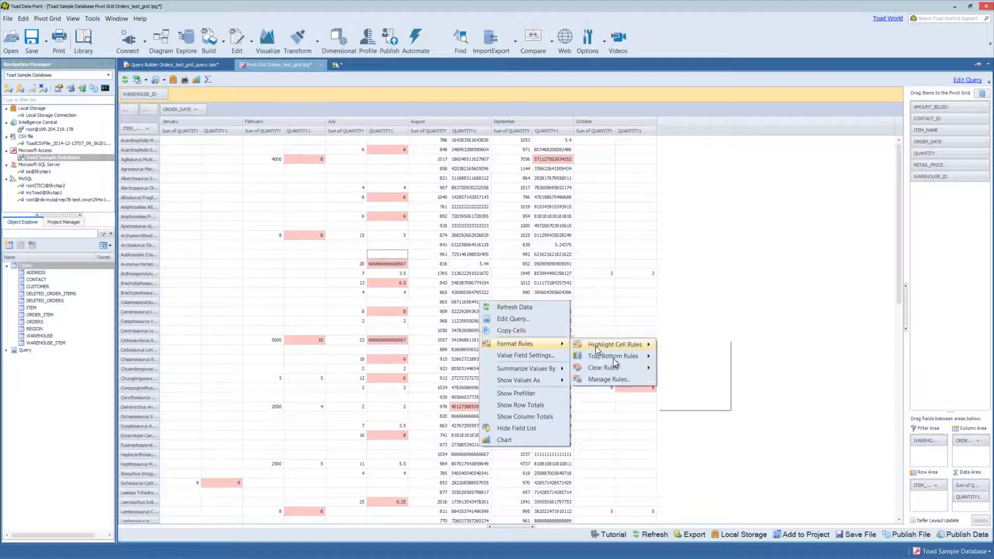
mouse_move(623, 368)
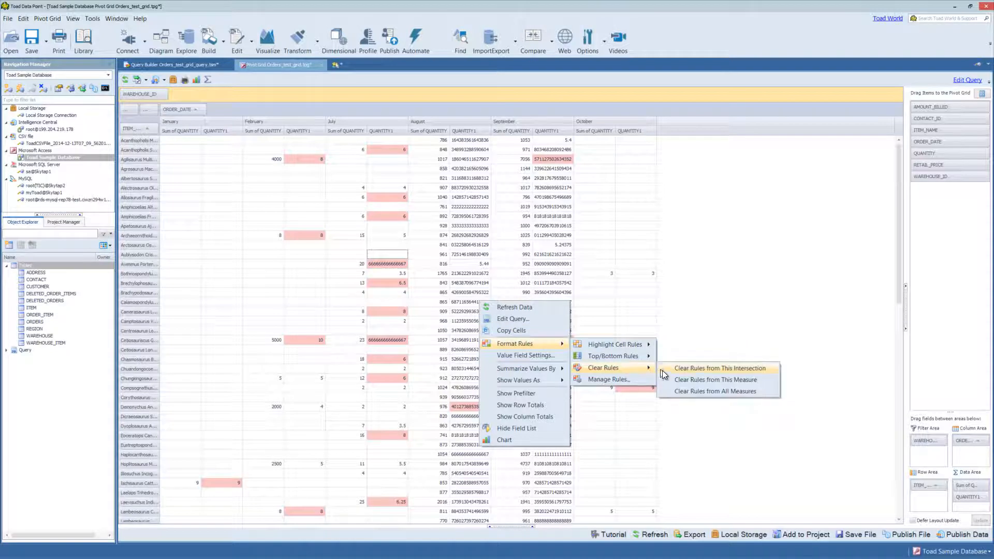
left_click(694, 392)
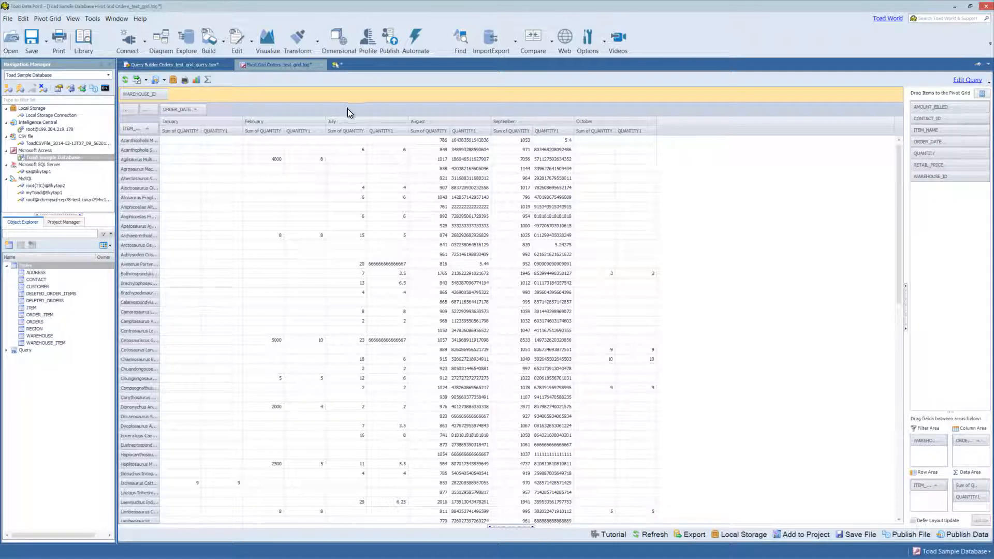
Show the column totals in the pivot grid.
right_click(356, 121)
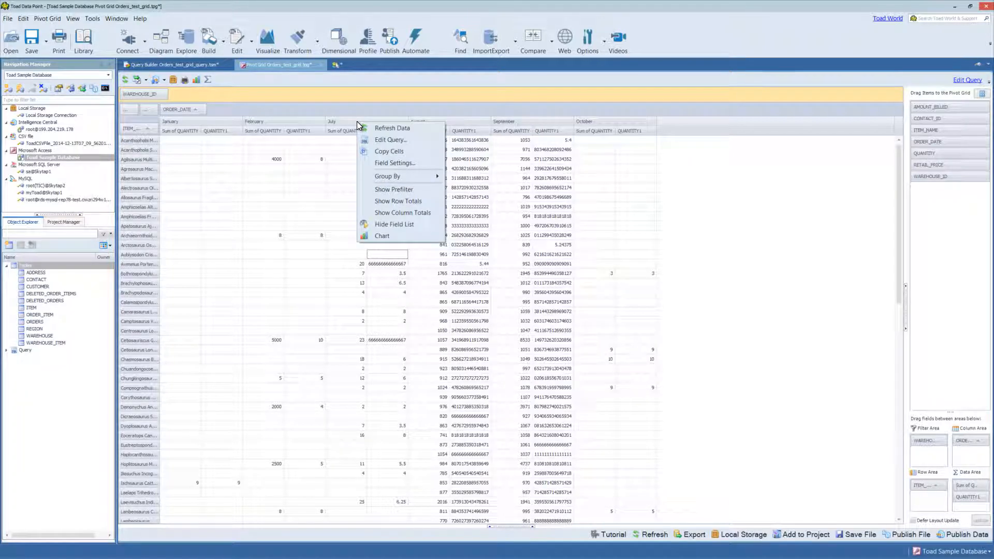
left_click(431, 212)
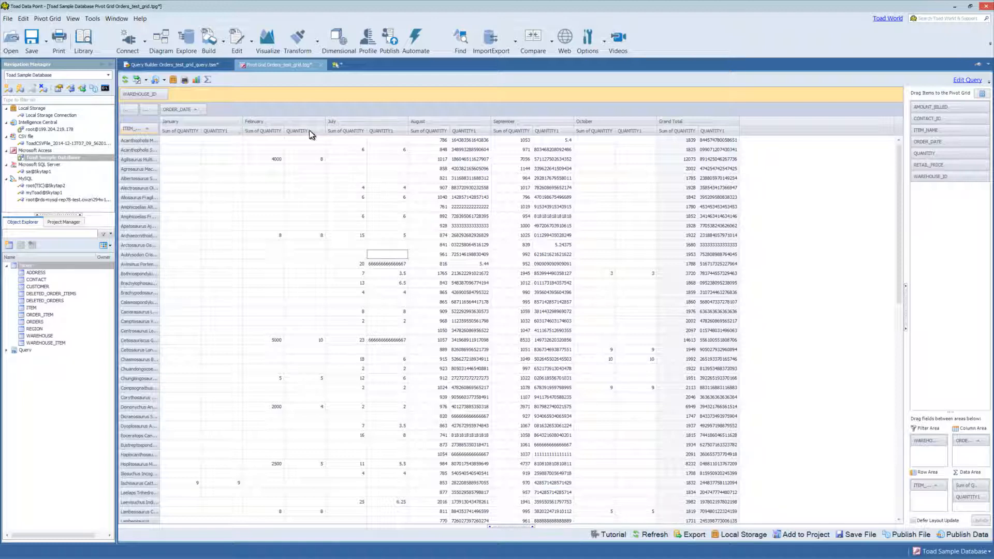
Group the ORDER_DATE columns by weekday.
right_click(353, 123)
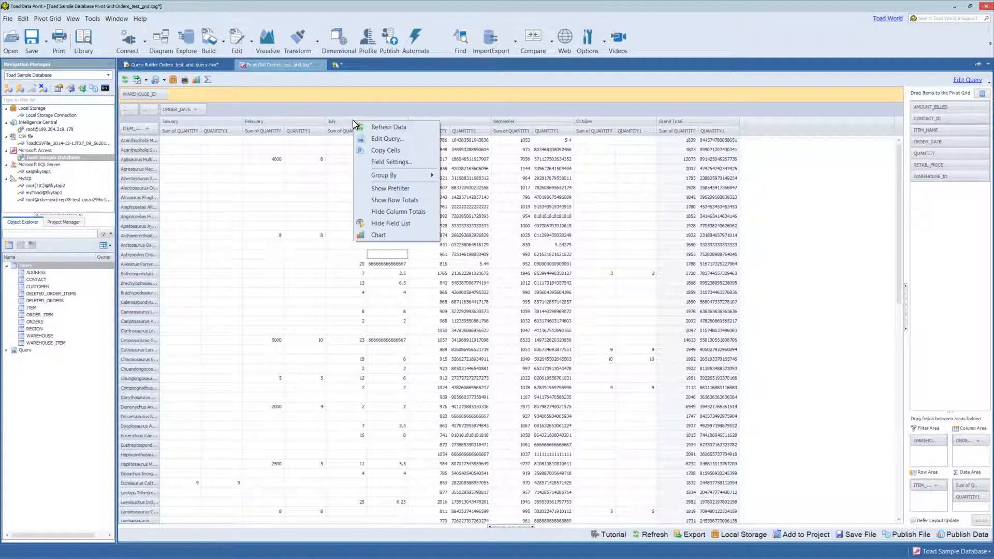
mouse_move(397, 172)
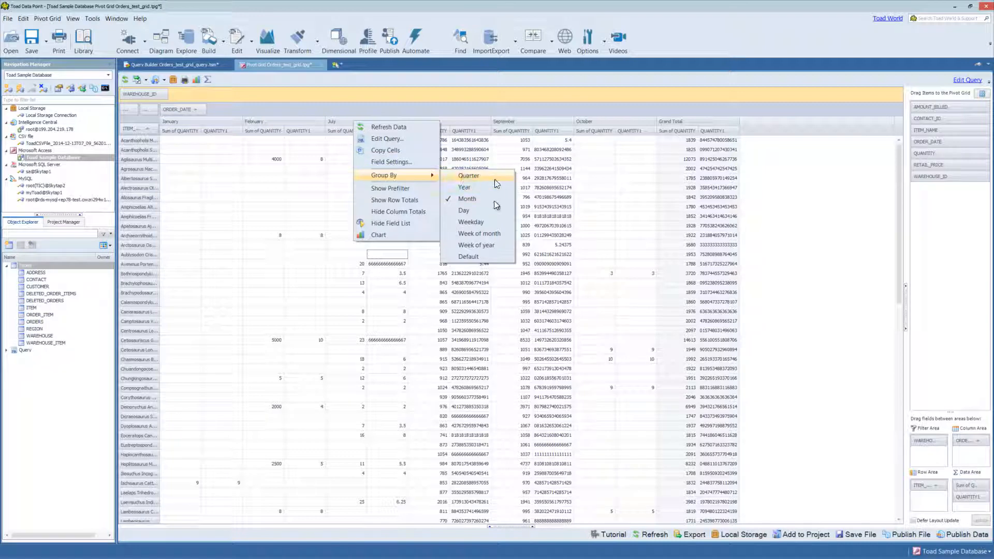
left_click(482, 225)
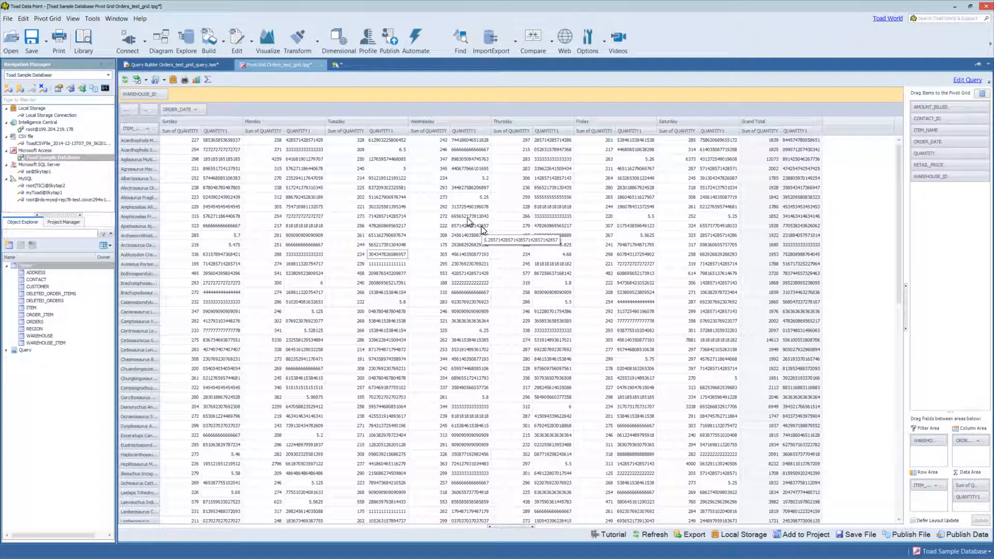
Group the ORDER_DATE columns by year.
right_click(357, 118)
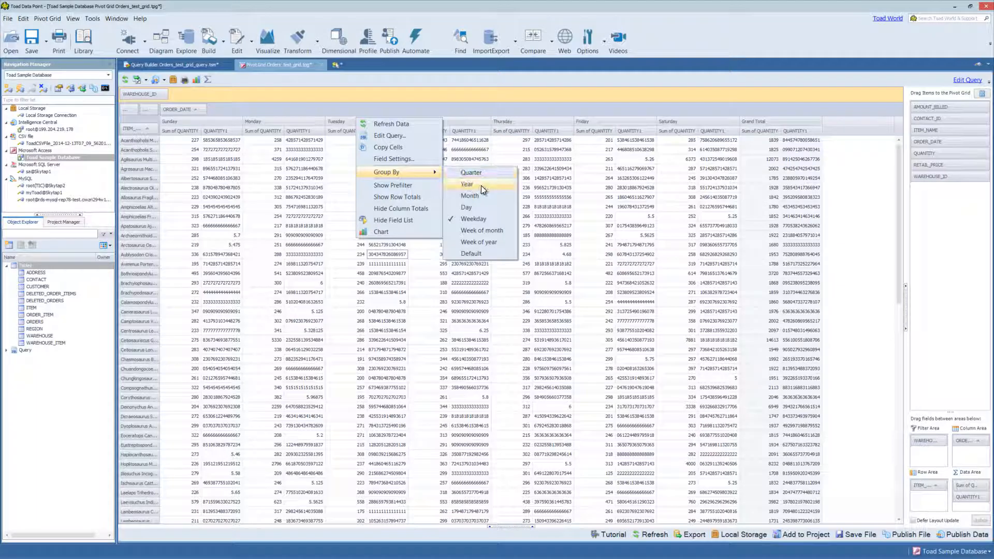
left_click(481, 185)
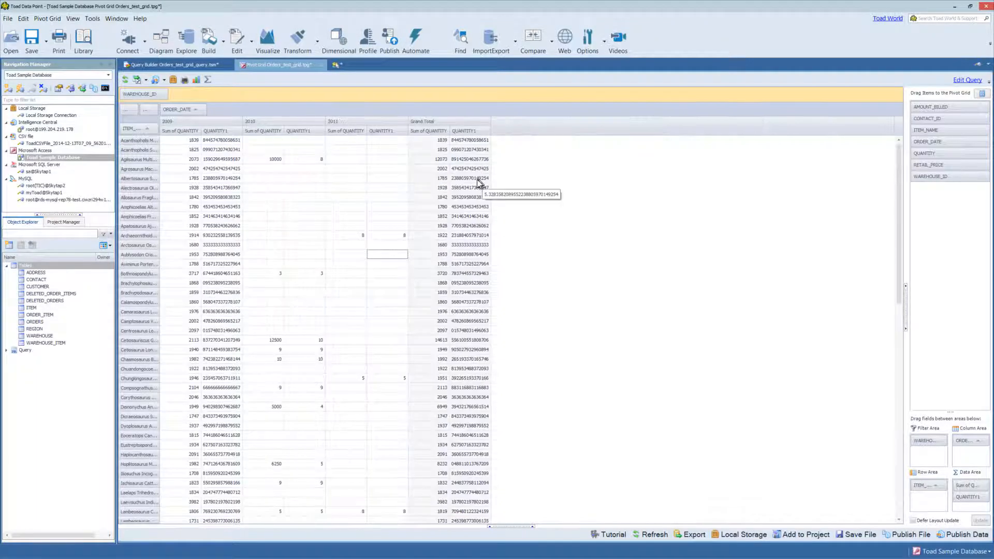
Show the pivot grid's chart with an enlarged chart area and view its display options.
left_click(197, 79)
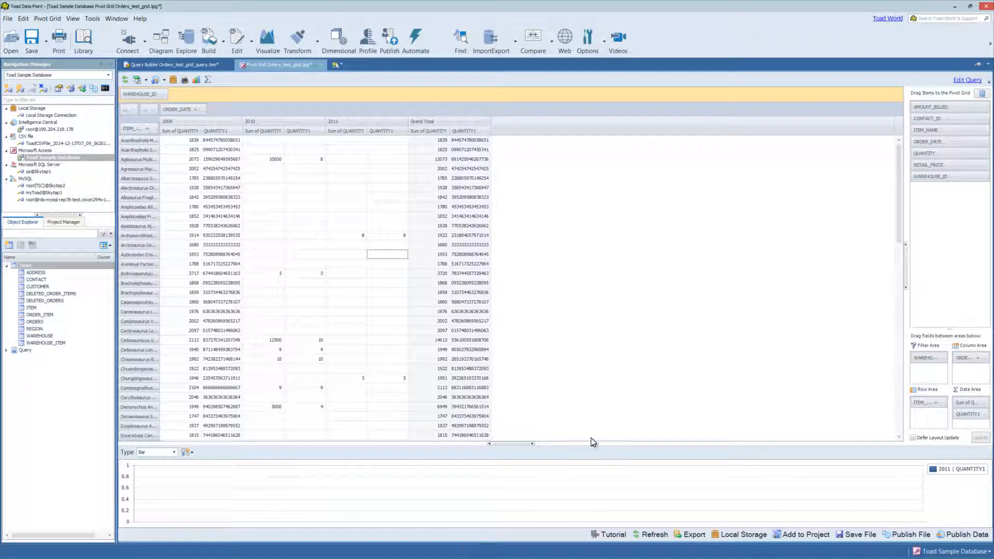
left_click_drag(593, 439, 593, 381)
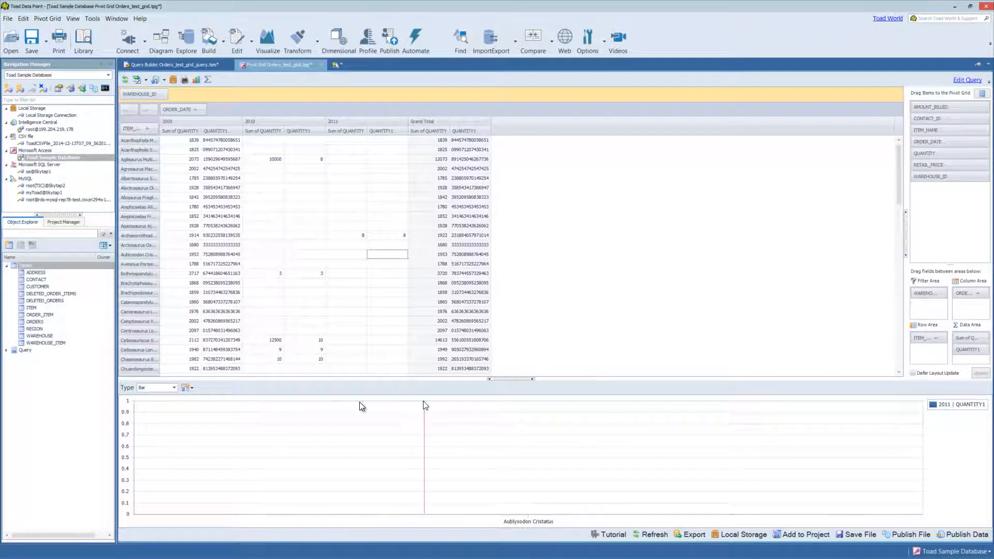
left_click(188, 387)
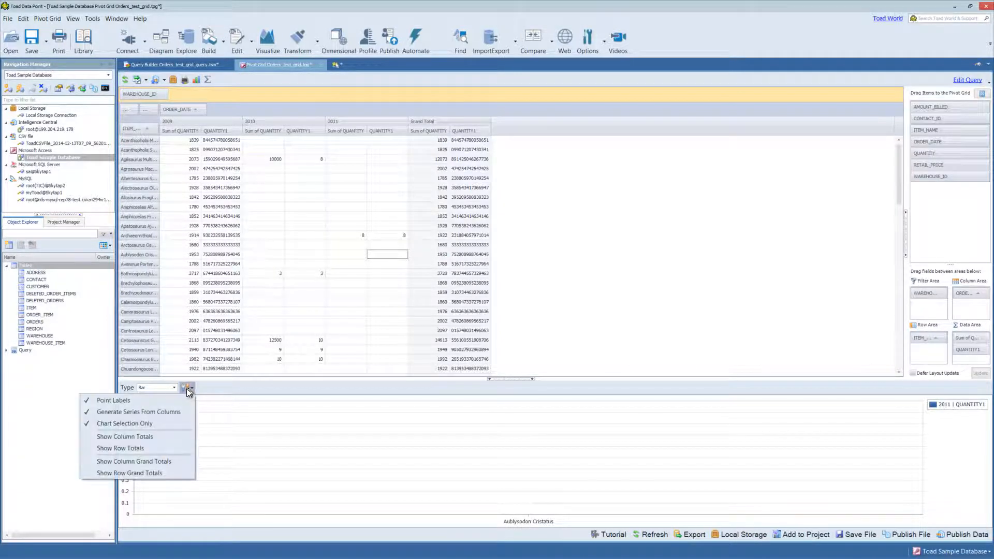
left_click(588, 188)
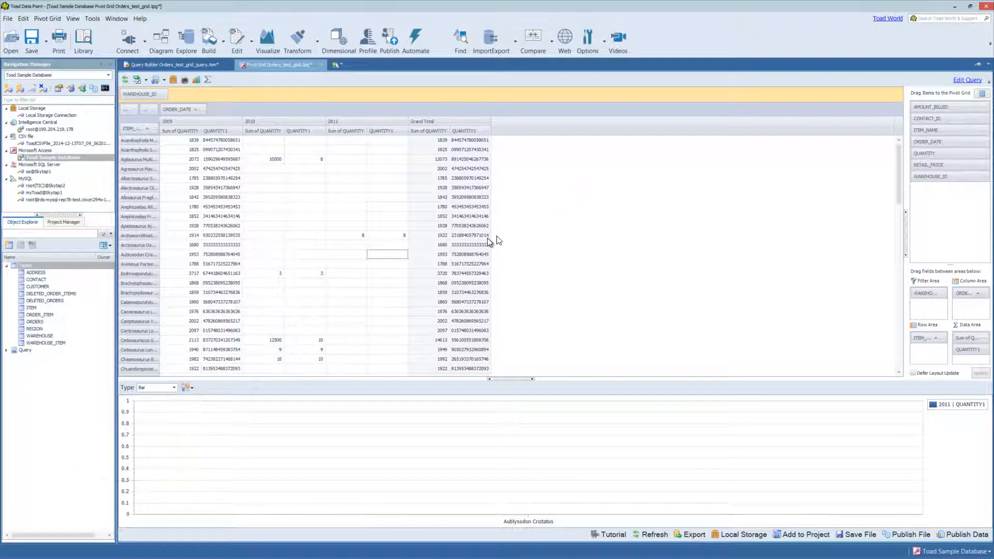
Chart the cells from the second item's 2009 QUANTITY1 value through the Calamospondylus row's Grand Total QUANTITY1 value.
left_click(217, 151)
left_click_drag(218, 150, 476, 302)
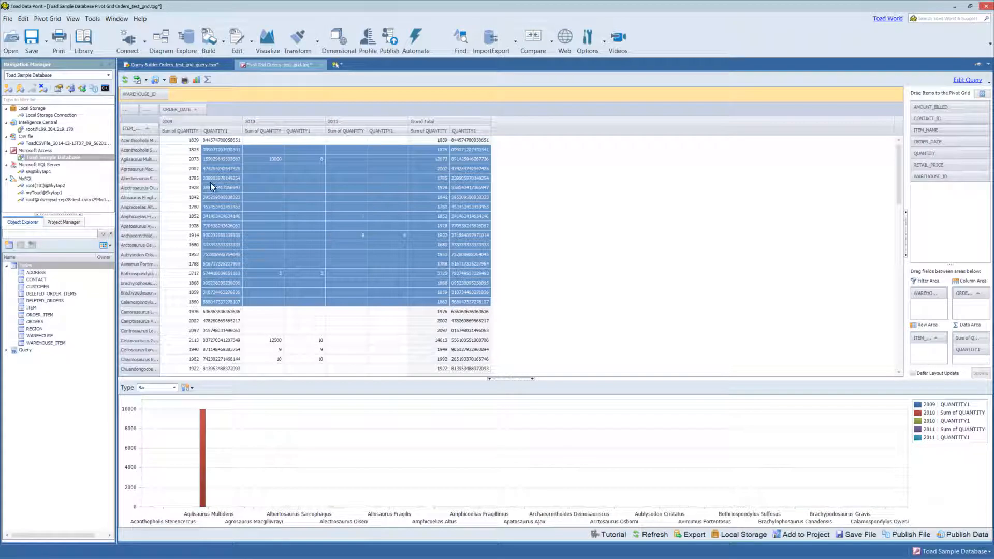
Select the 2009 cells from the second item through the Camarasaurus row for charting, and turn off Chart Selection Only to chart the whole grid.
left_click_drag(189, 150, 225, 314)
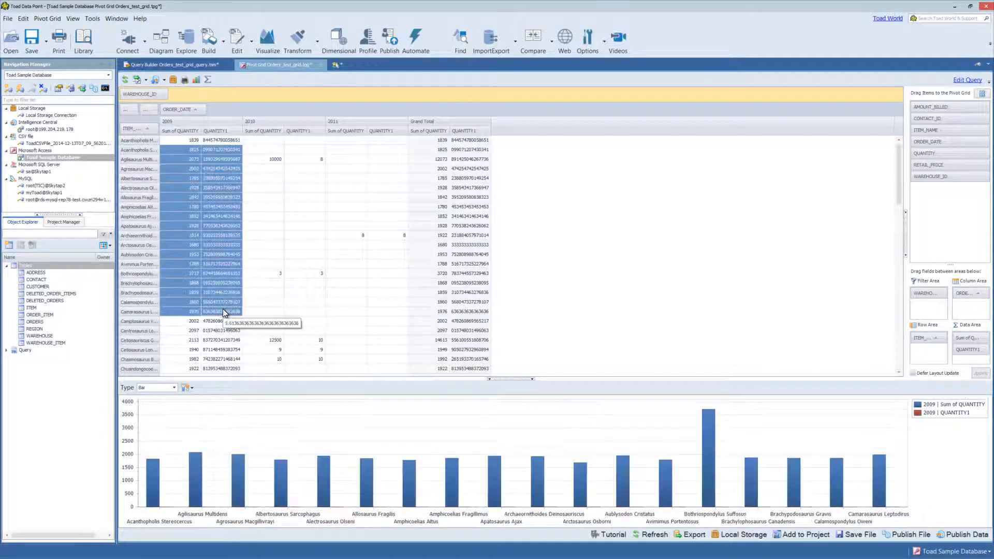
left_click(188, 387)
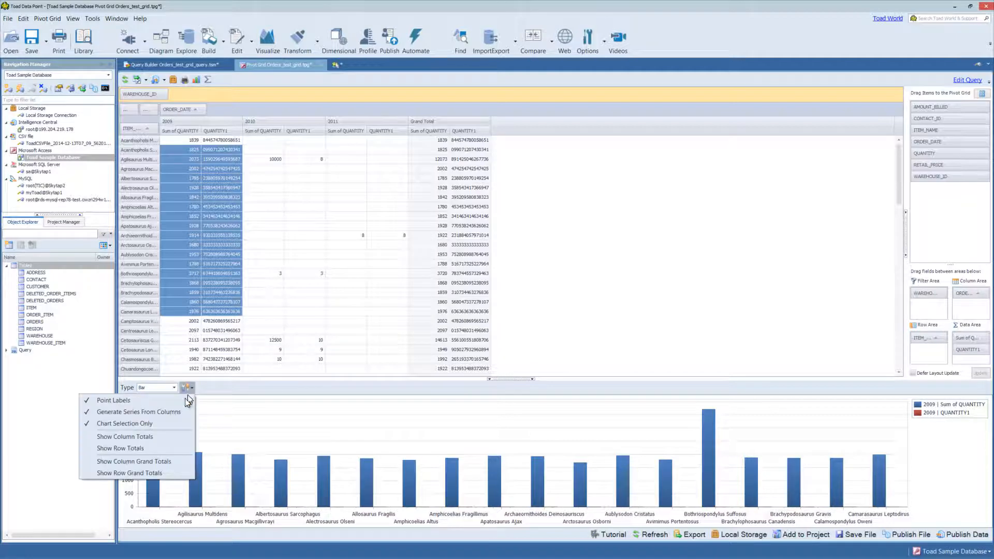
left_click(159, 424)
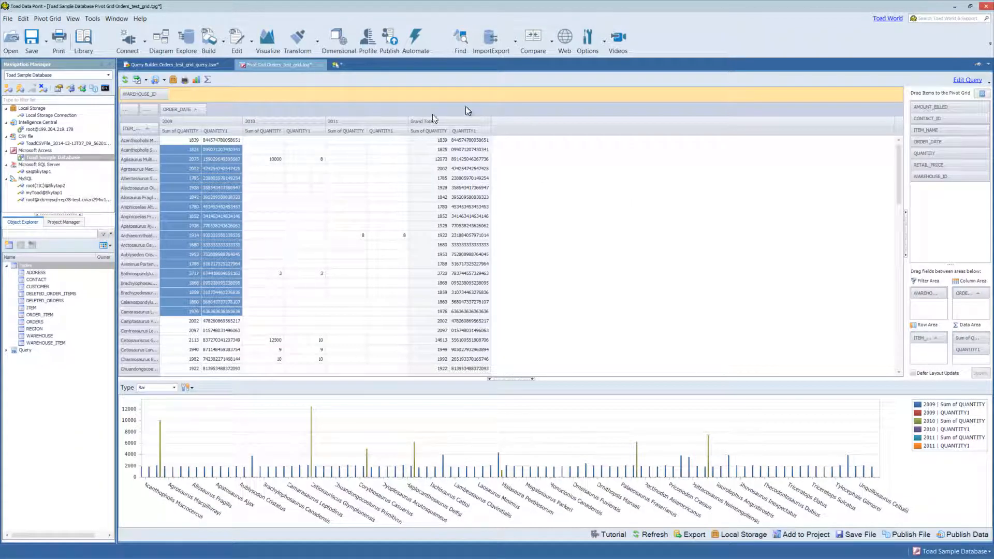
Toggle the chart's Point Labels option off and on again, leaving it enabled to label the bars with their values.
left_click(189, 388)
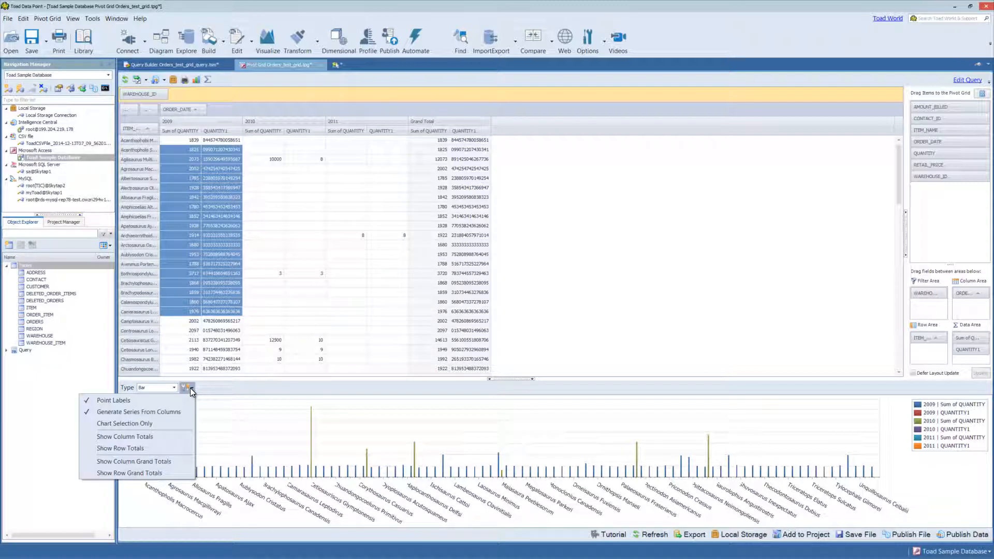
left_click(187, 398)
left_click(188, 389)
left_click(161, 403)
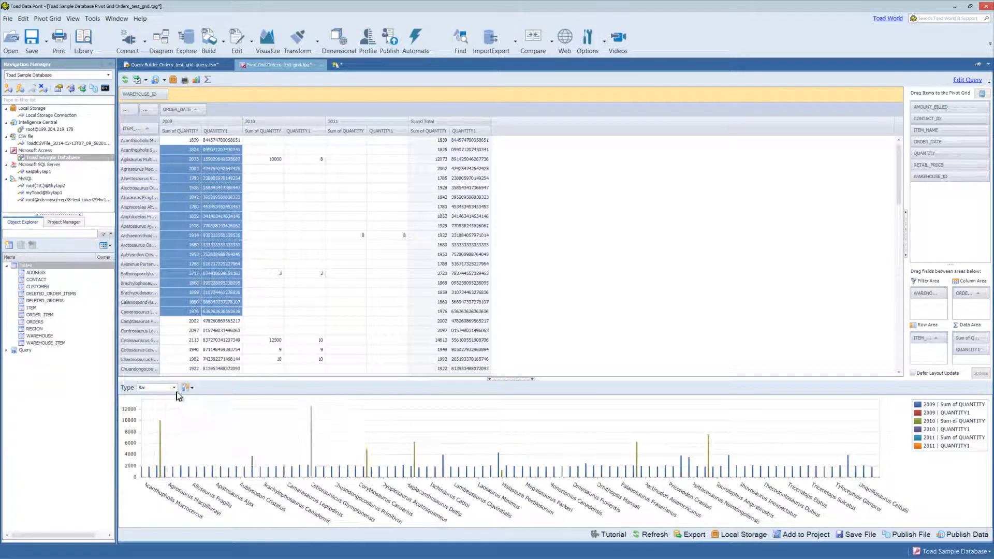
left_click(186, 389)
left_click(168, 399)
left_click(186, 390)
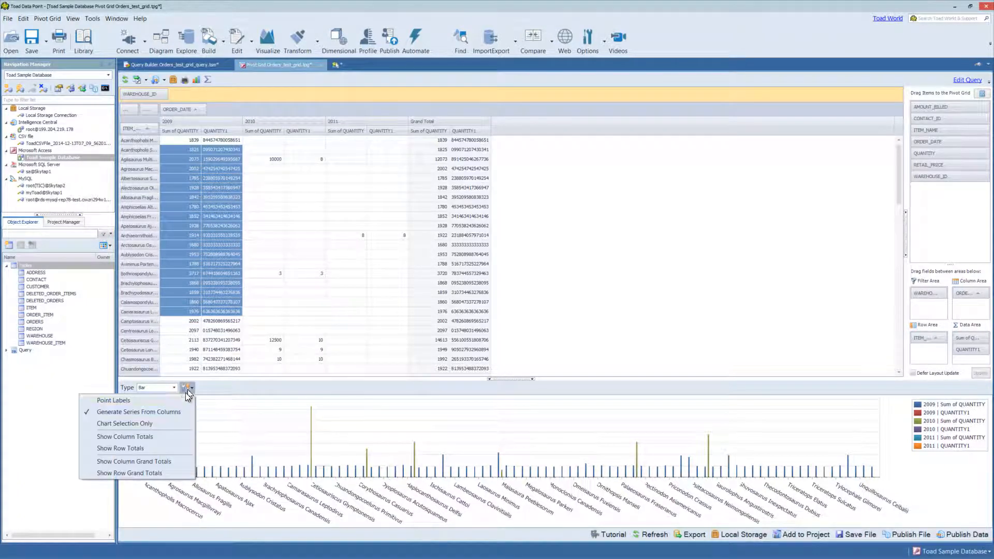
left_click(178, 399)
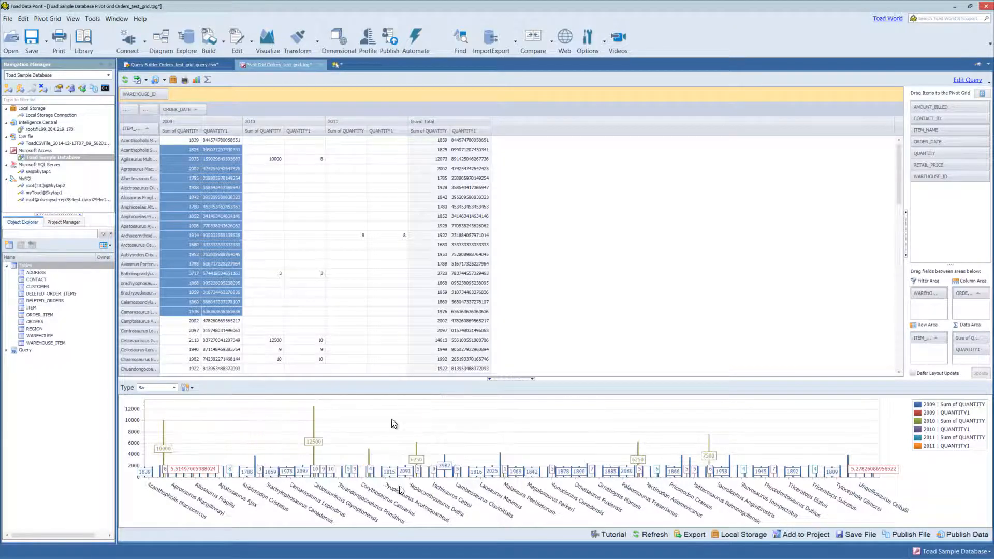
Try the StackedBar chart type and change the chart to Pie.
left_click(175, 388)
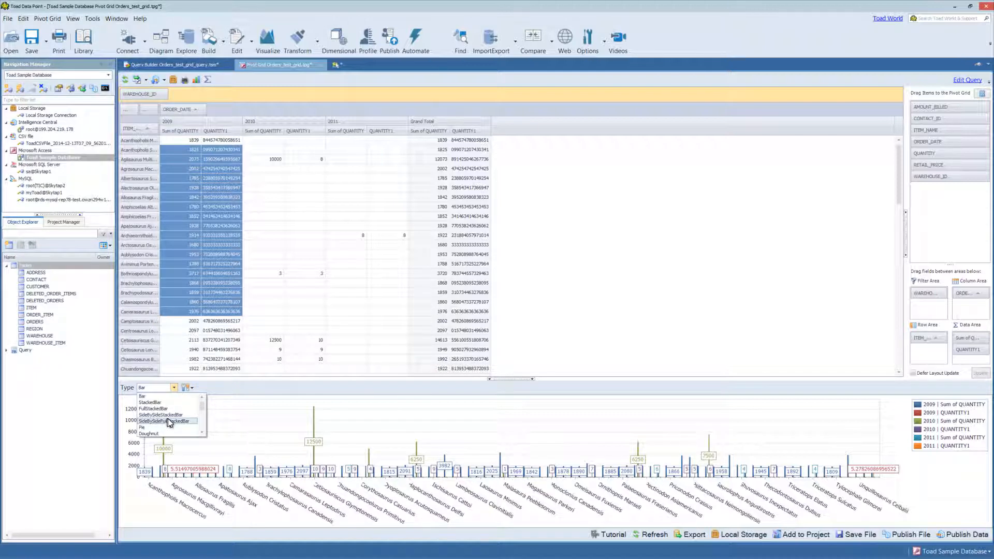
left_click(156, 403)
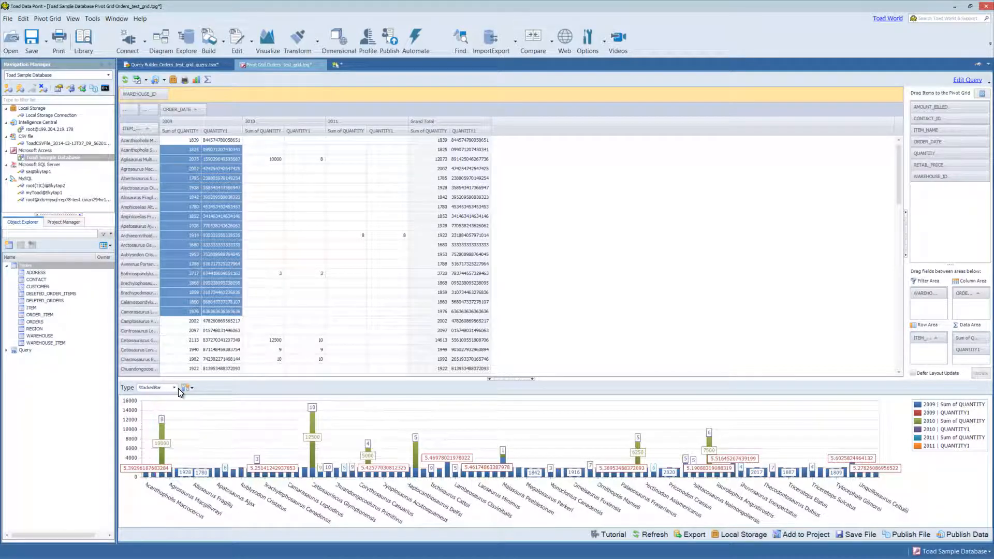
left_click(175, 388)
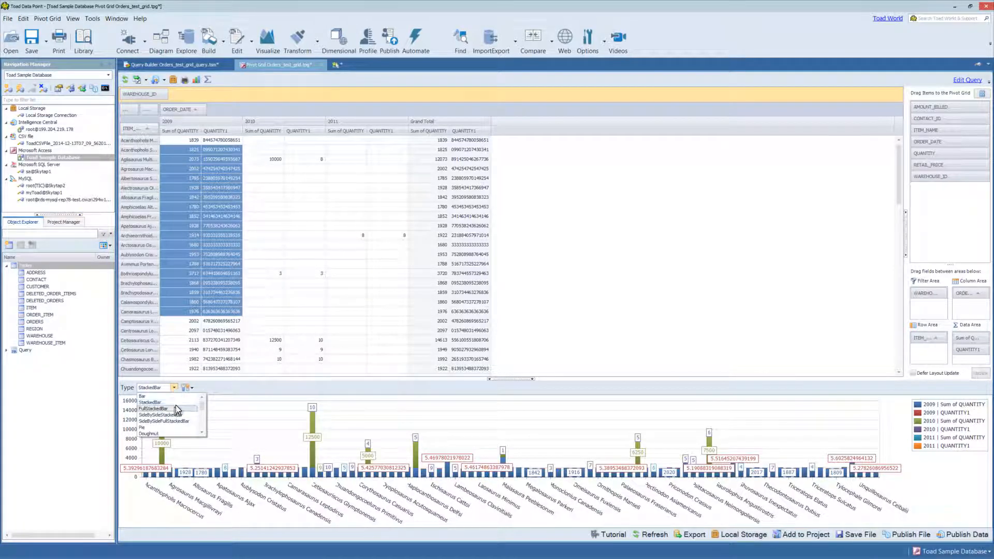
left_click(162, 428)
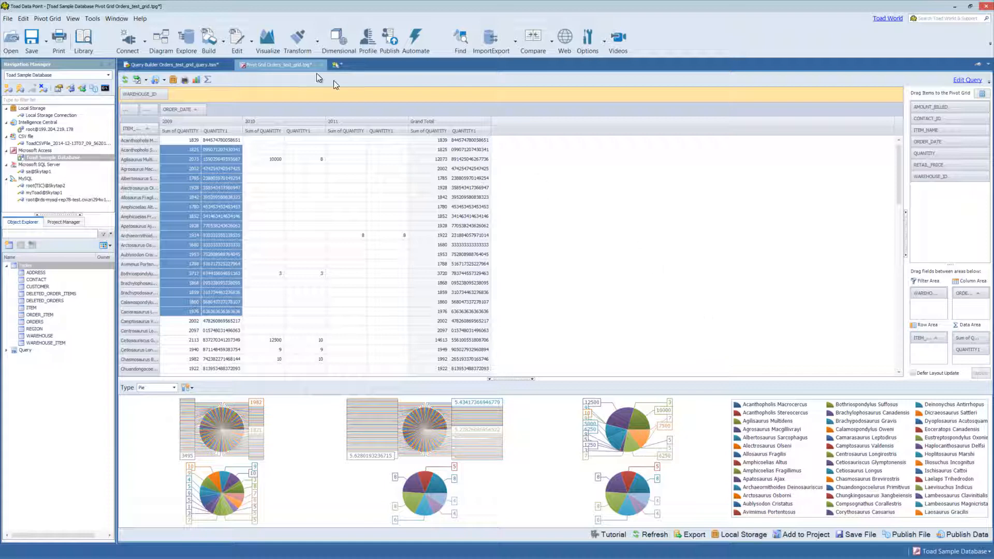
left_click(141, 19)
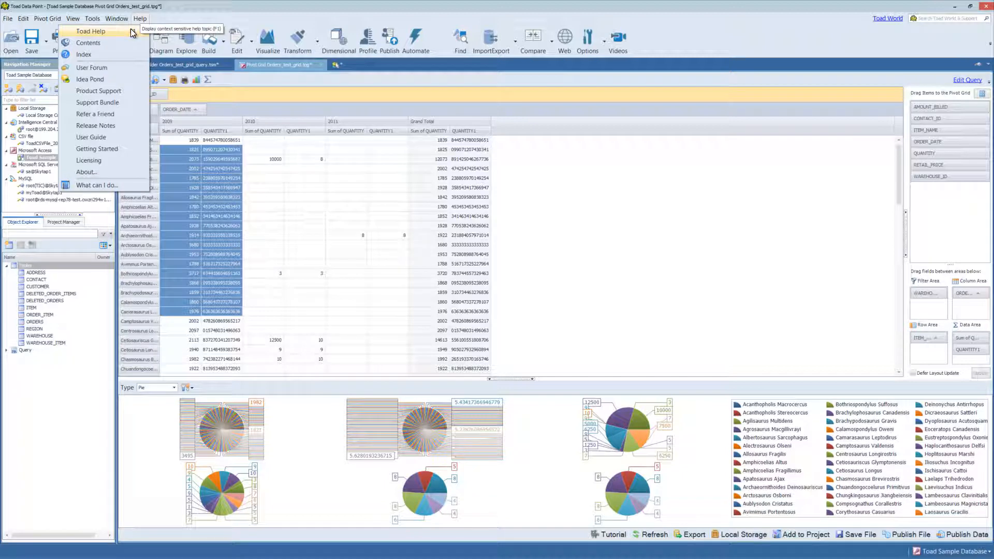
left_click(848, 6)
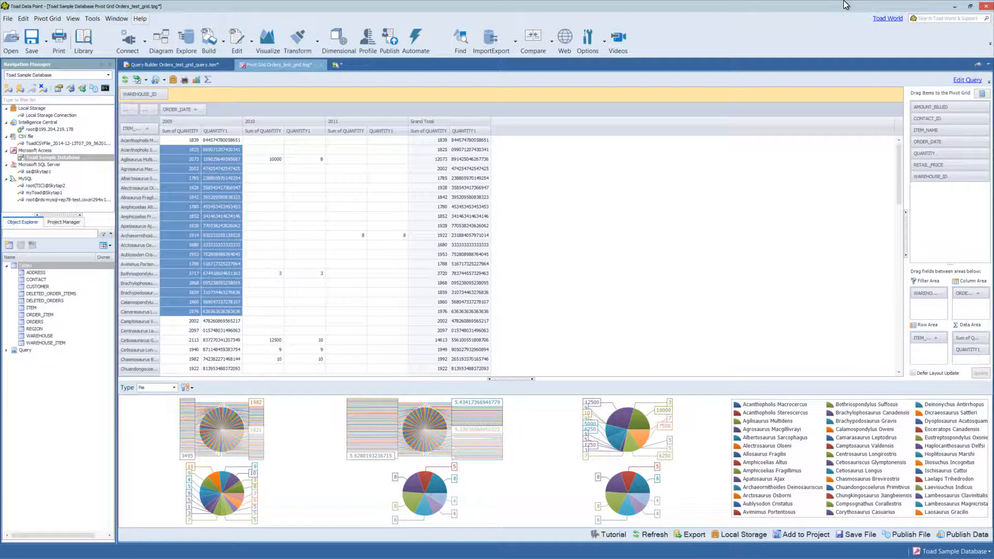